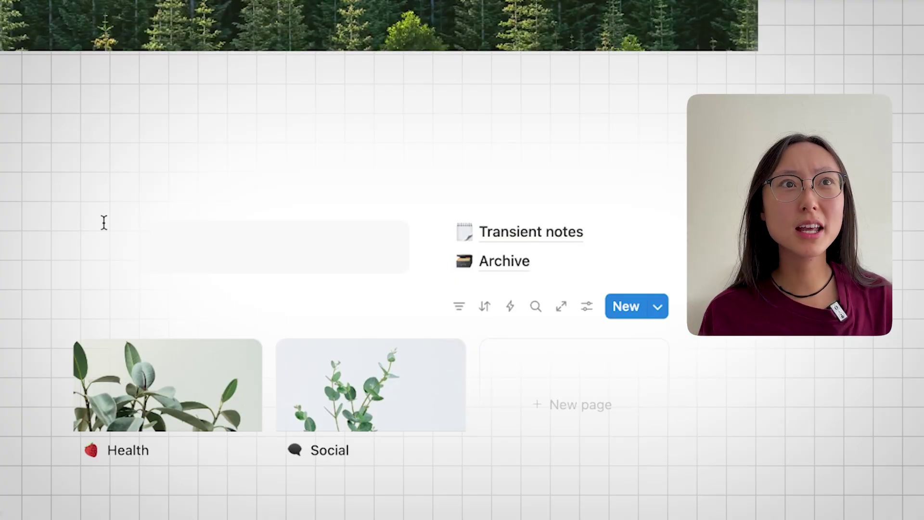
- Open the Archive page and scroll through its contents
left_click(527, 264)
scroll(401, 352, "down", 8)
scroll(679, 318, "up", 9)
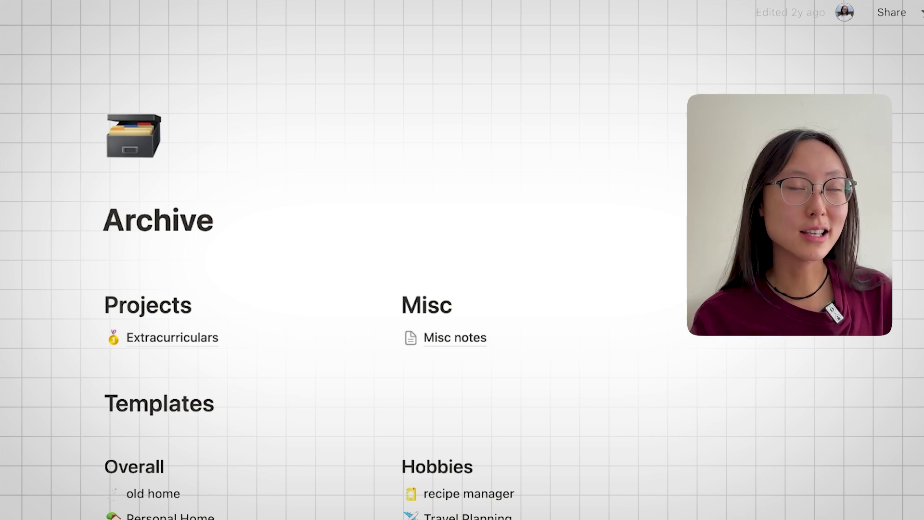
scroll(337, 288, "down", 4)
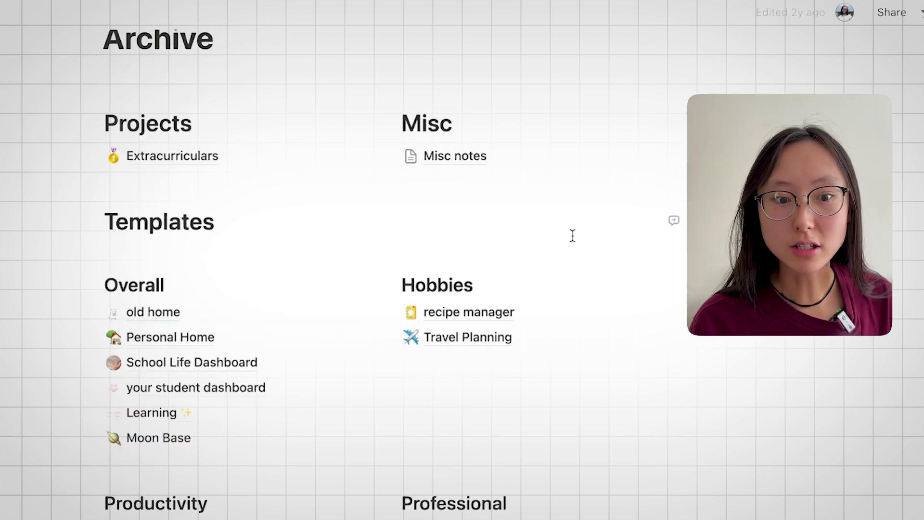
- Go to the old home page and open the Growth card, scrolling to its lists
left_click(153, 311)
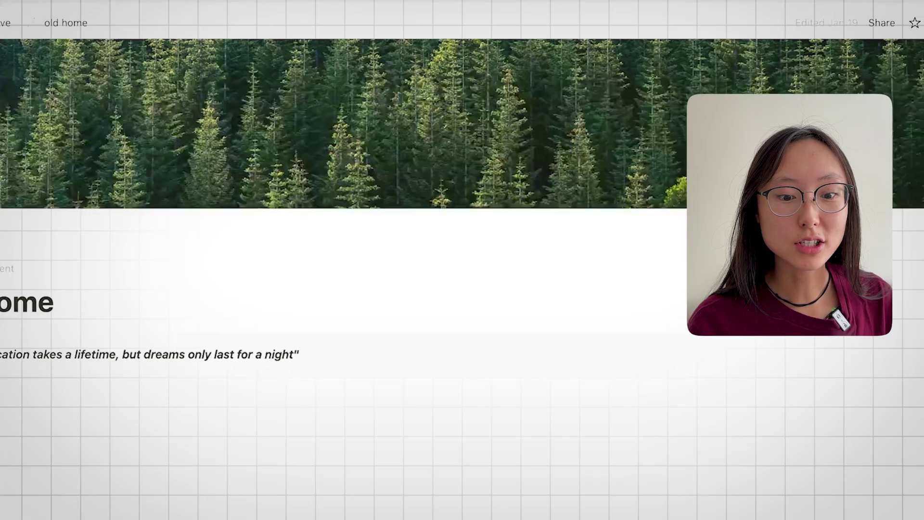
scroll(913, 373, "down", 10)
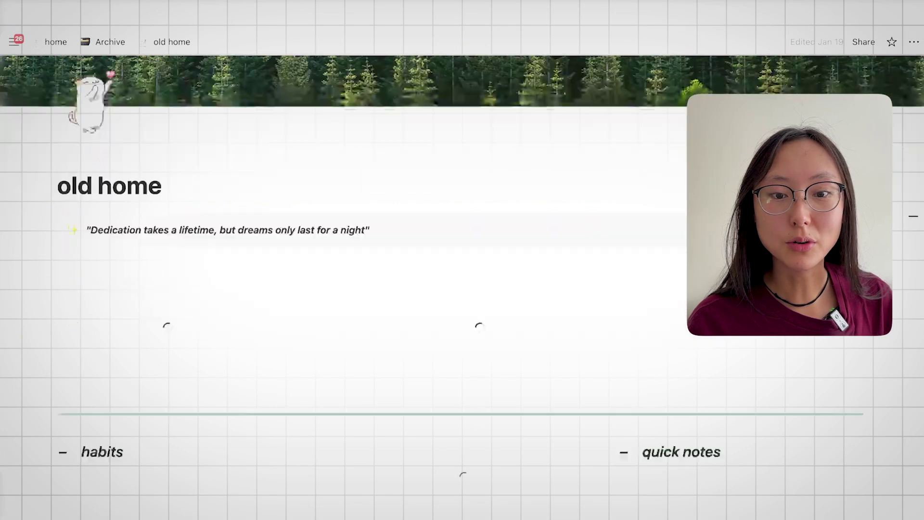
scroll(890, 338, "down", 9)
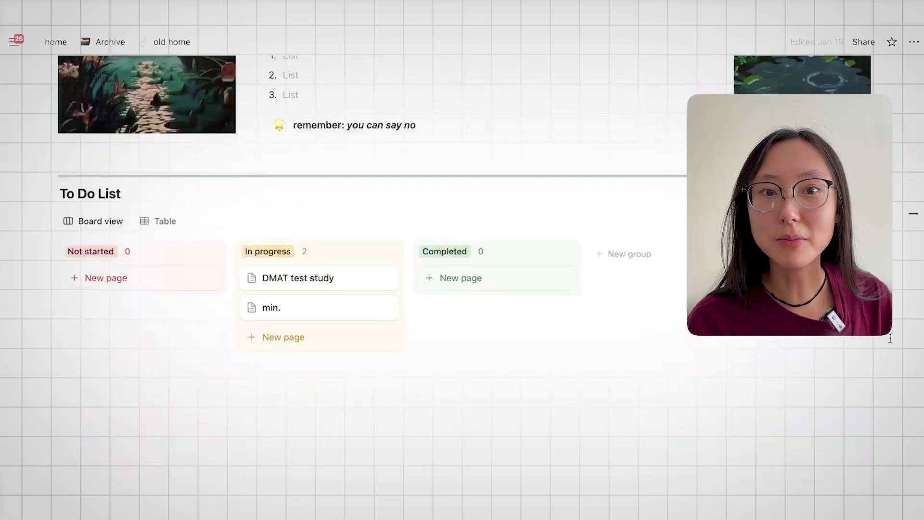
scroll(890, 338, "left", 5)
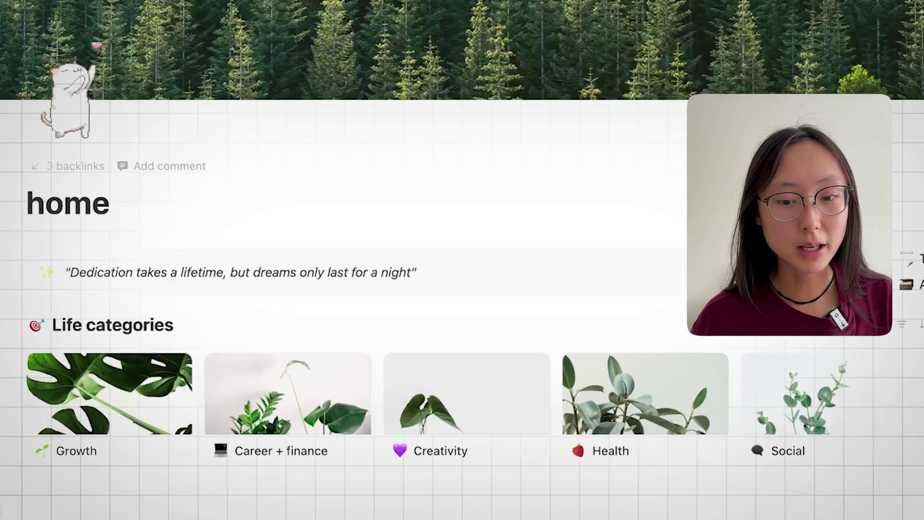
left_click(110, 431)
scroll(447, 254, "down", 10)
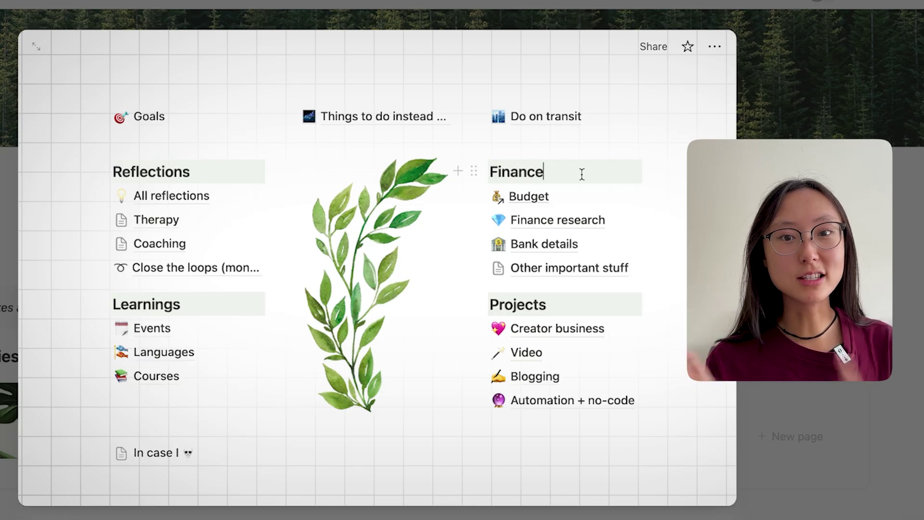
- Scroll the Career + finance page to the Business list and open its Learning page
left_click(566, 304)
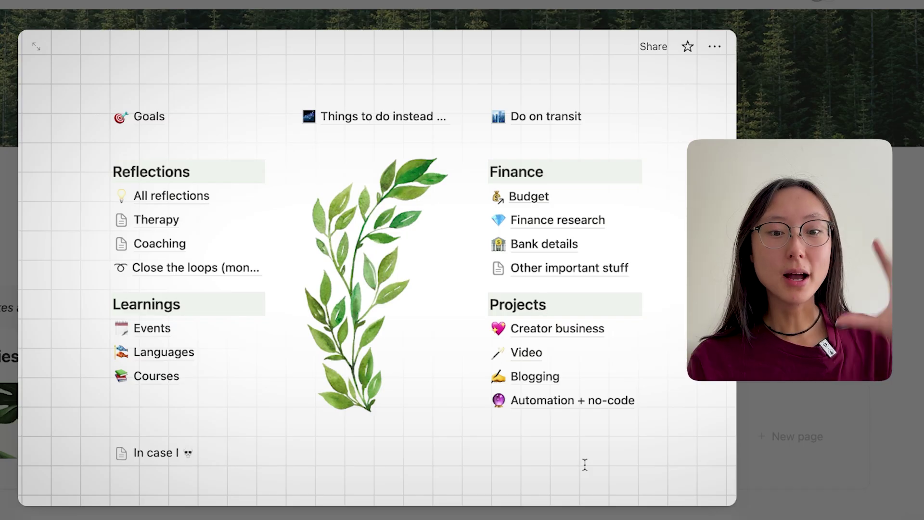
scroll(585, 464, "up", 1)
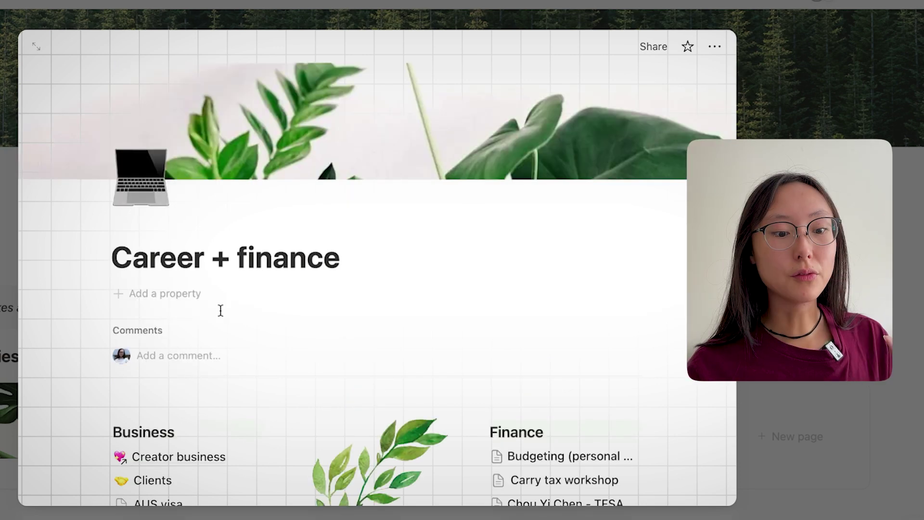
scroll(218, 313, "down", 3)
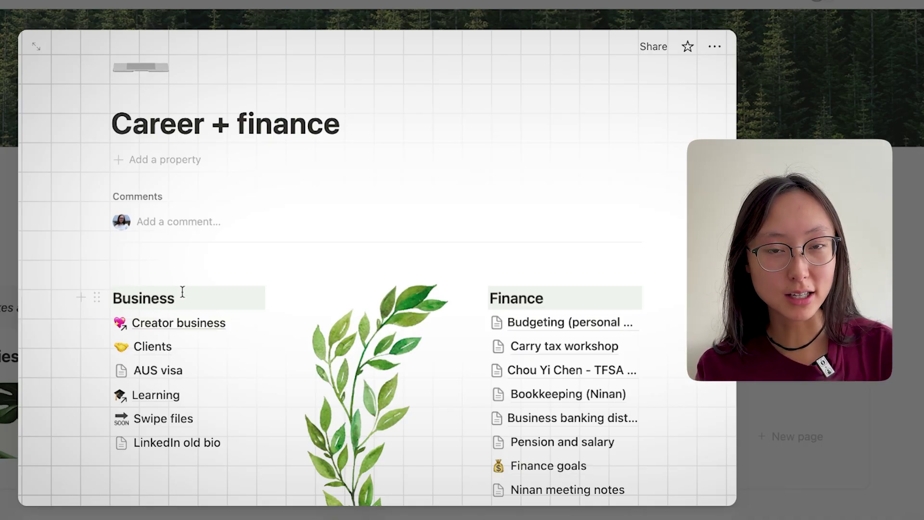
scroll(163, 458, "down", 2)
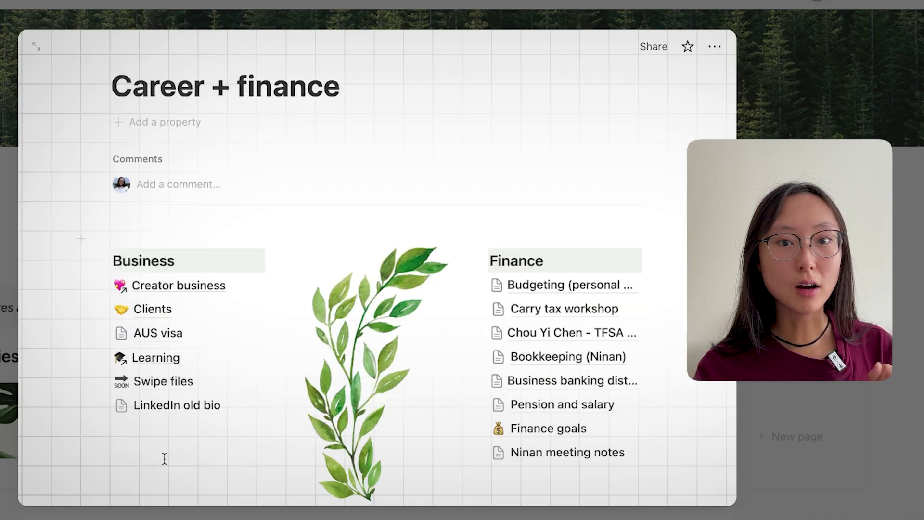
left_click(144, 358)
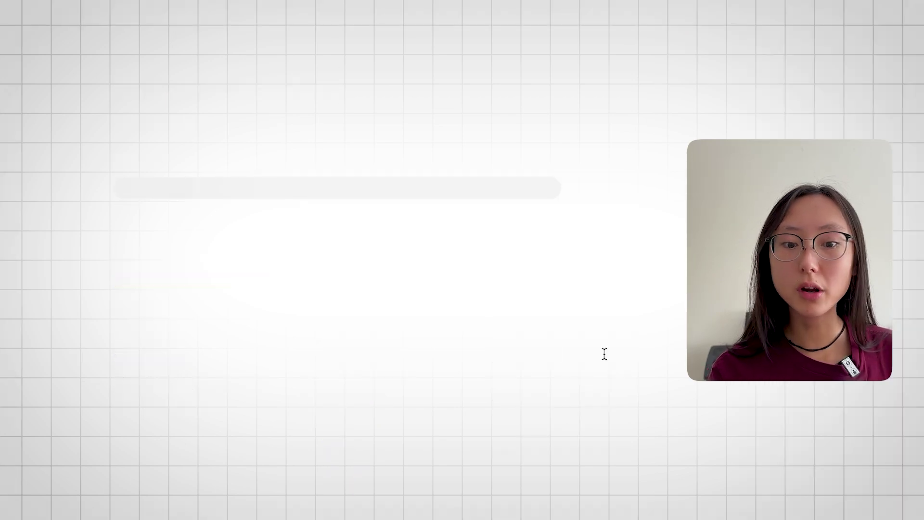
- Open the Klaviyo notes from the Learning page and briefly highlight a passage of text
scroll(664, 352, "down", 10)
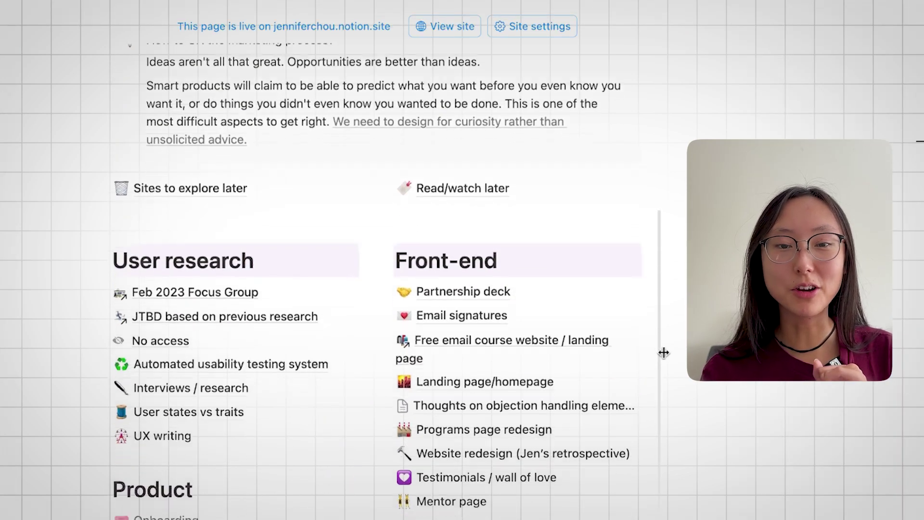
scroll(664, 353, "down", 15)
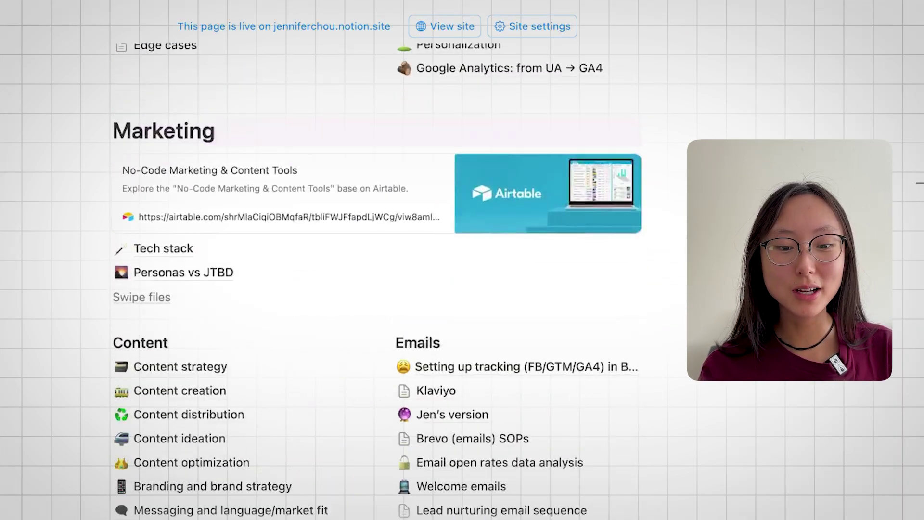
left_click(436, 310)
left_click_drag(193, 191, 296, 215)
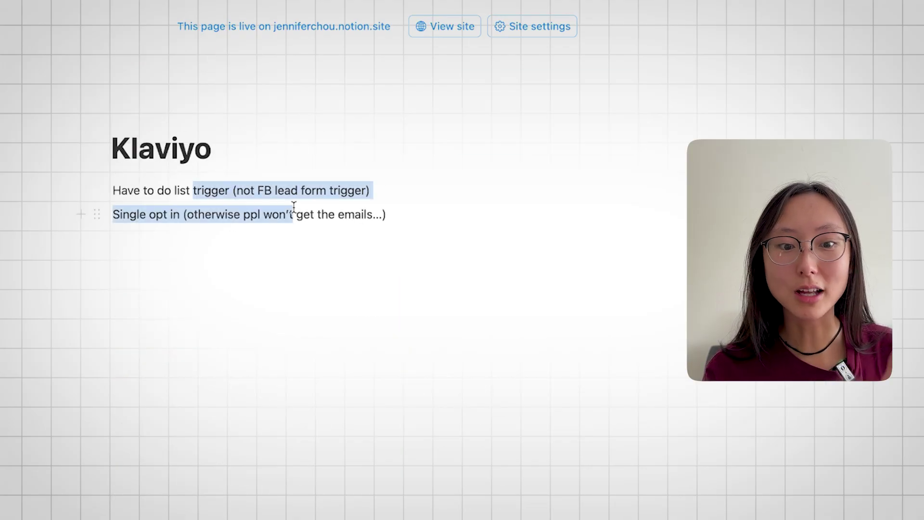
left_click(351, 307)
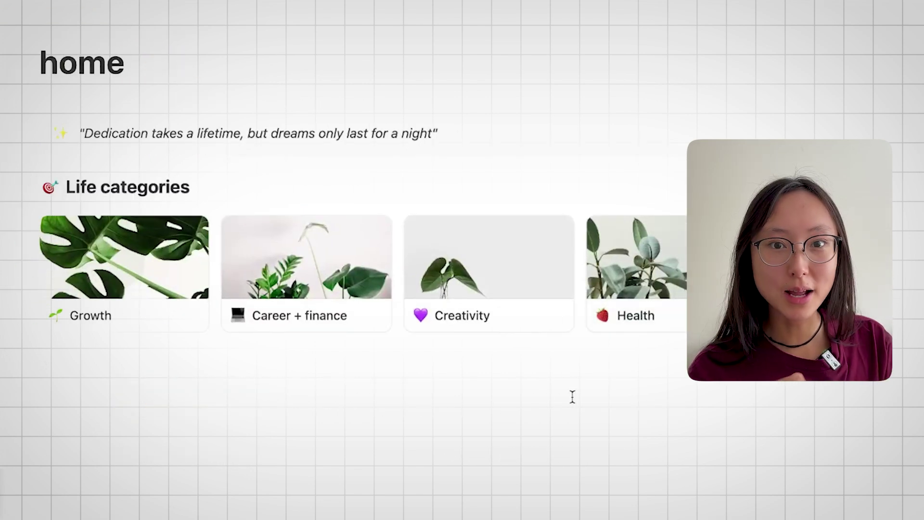
left_click(491, 305)
scroll(484, 287, "down", 3)
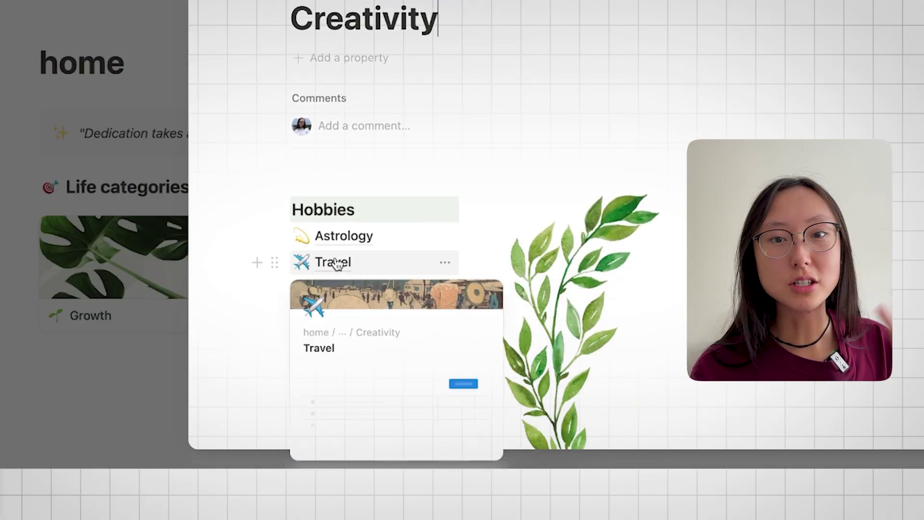
left_click(337, 264)
scroll(289, 289, "down", 10)
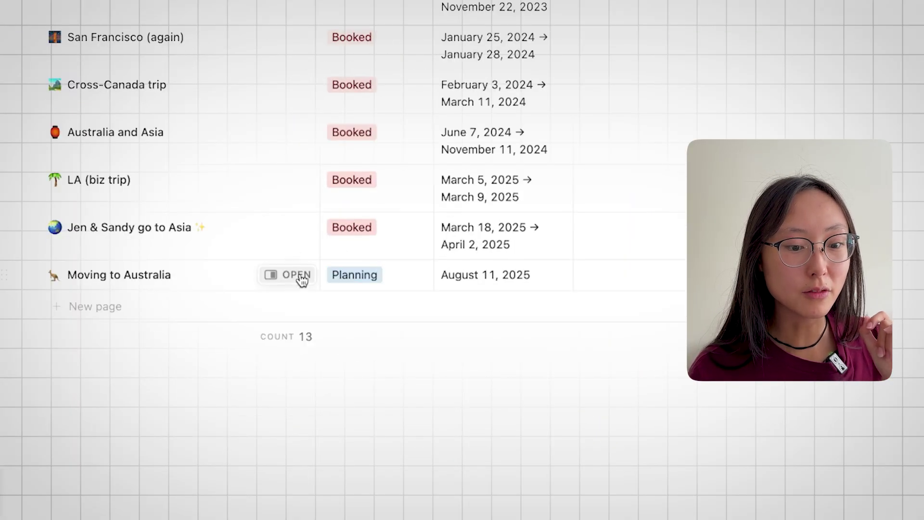
left_click(298, 276)
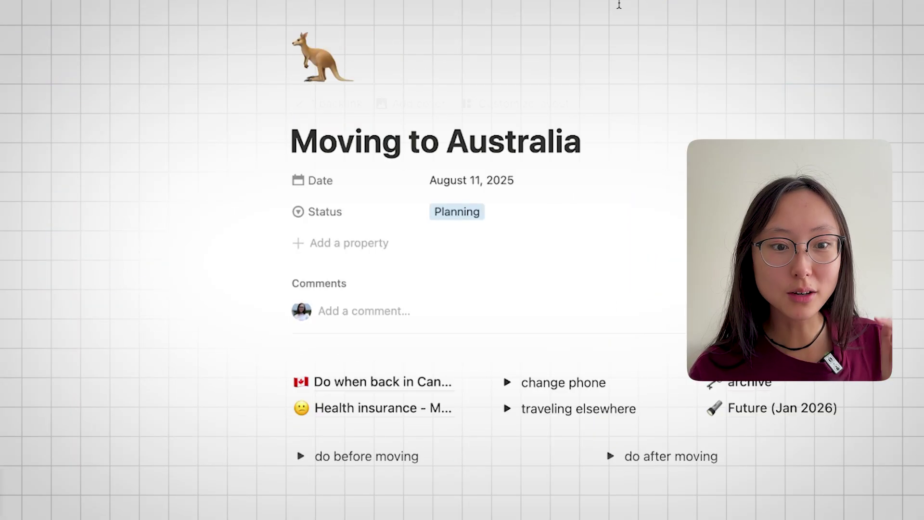
mouse_move(35, 33)
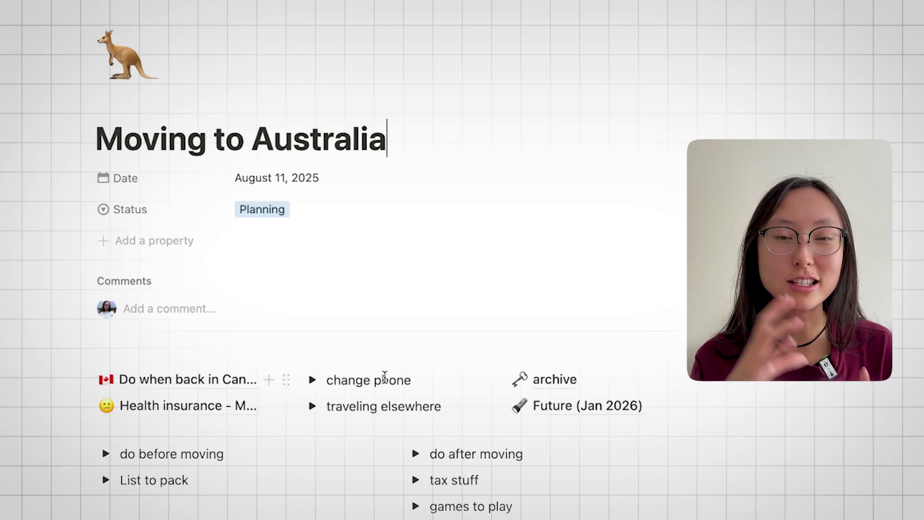
scroll(385, 376, "down", 2)
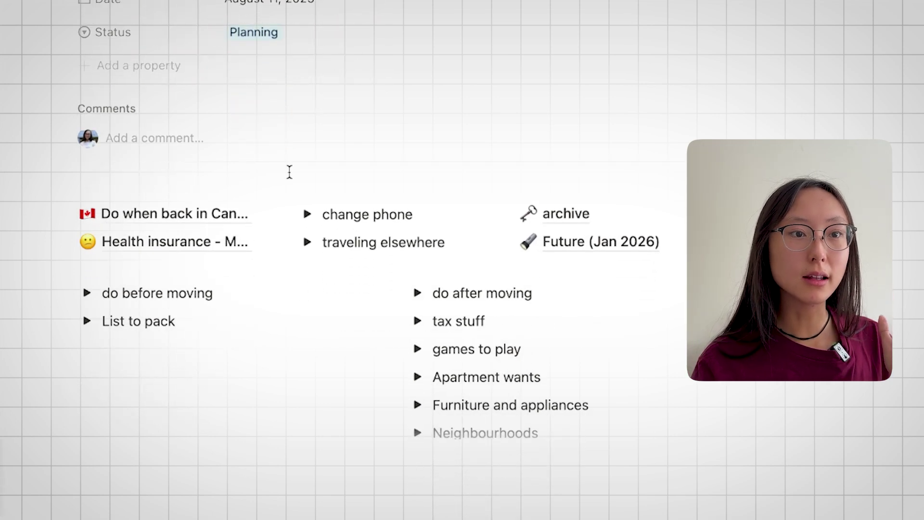
left_click(104, 292)
left_click_drag(193, 298, 195, 299)
left_click(123, 320)
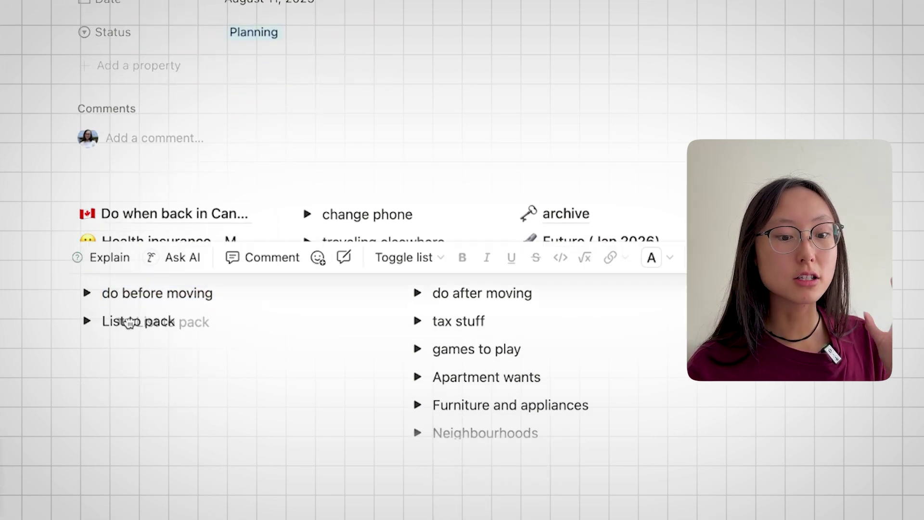
key("Escape")
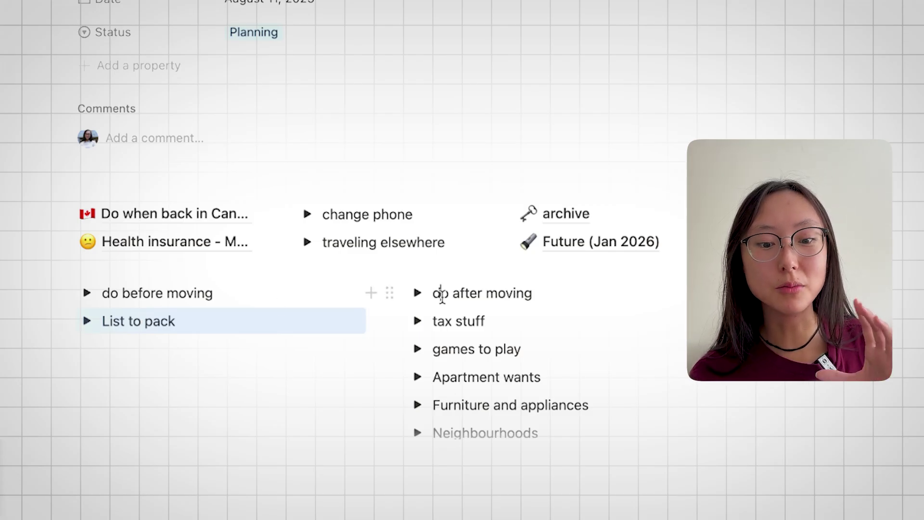
left_click(449, 324)
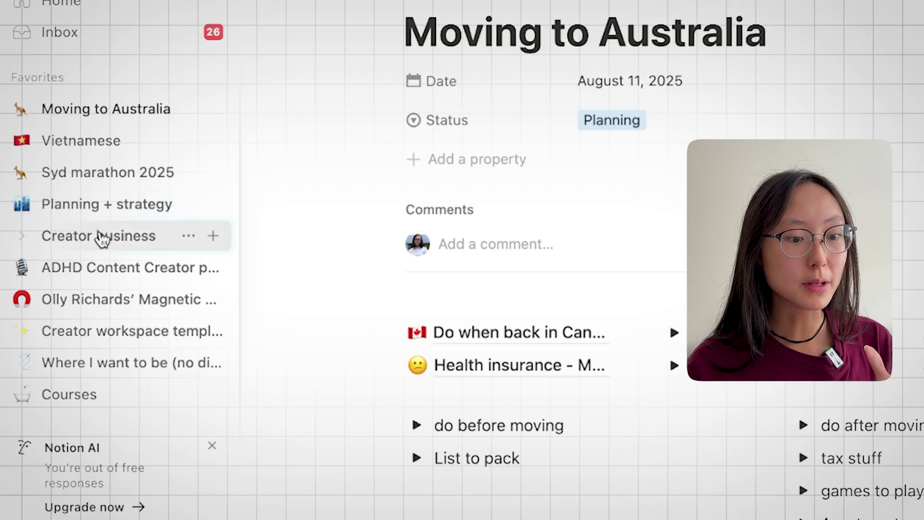
- Open the Creator business page from the sidebar and scroll through its callouts
left_click(101, 237)
scroll(387, 345, "down", 20)
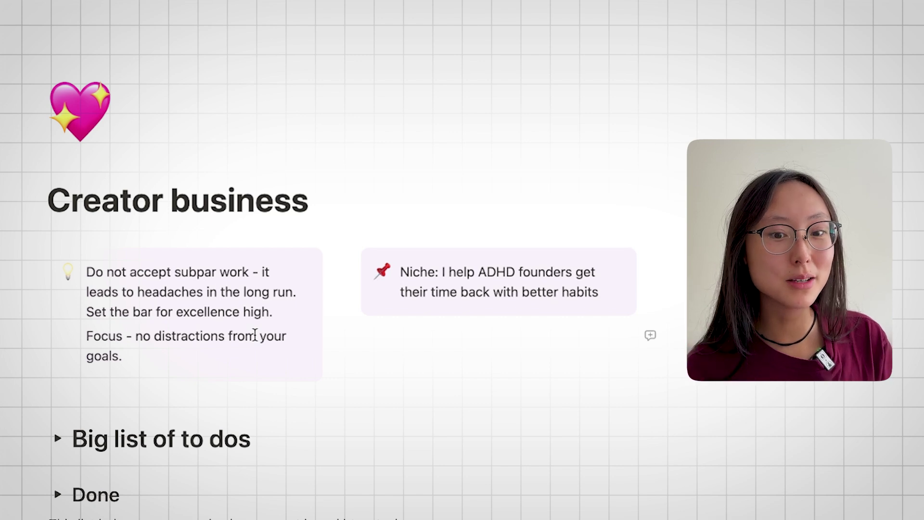
scroll(255, 334, "down", 8)
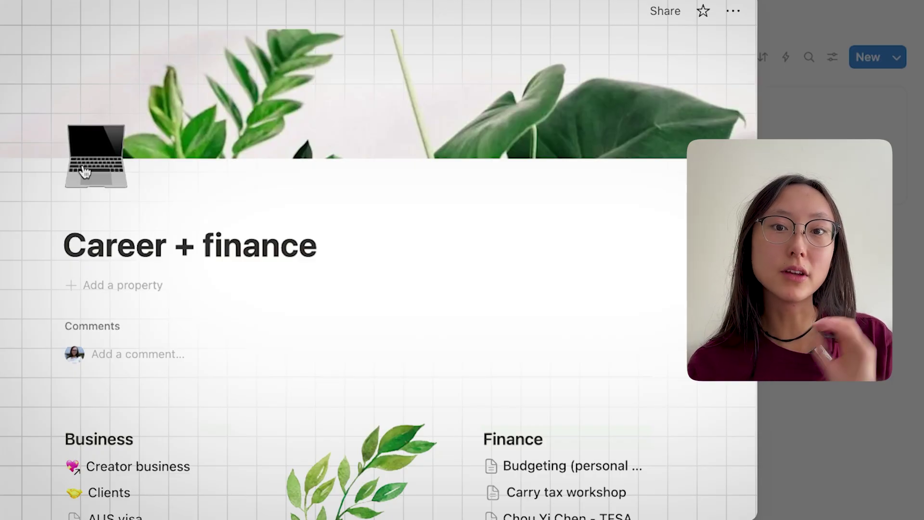
- Open the Finance goals page and scroll through it
scroll(419, 305, "down", 5)
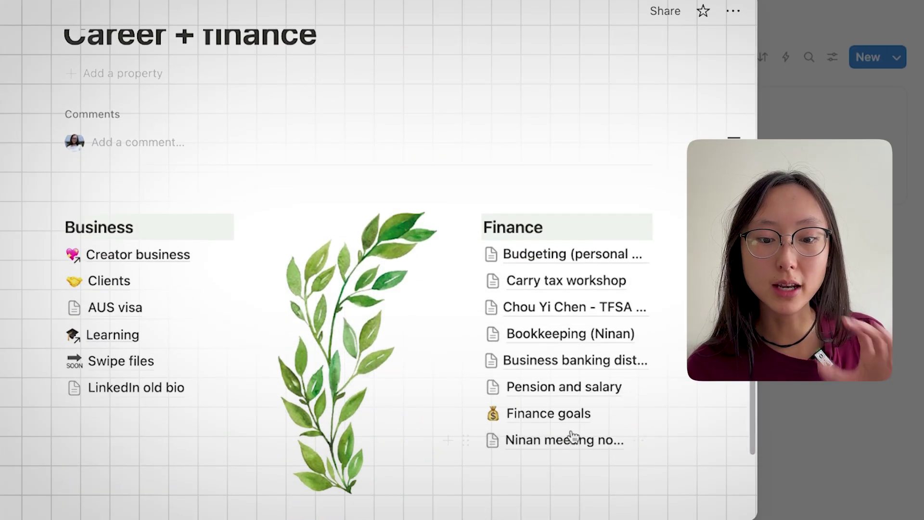
left_click(561, 413)
scroll(623, 389, "down", 10)
scroll(623, 389, "down", 10)
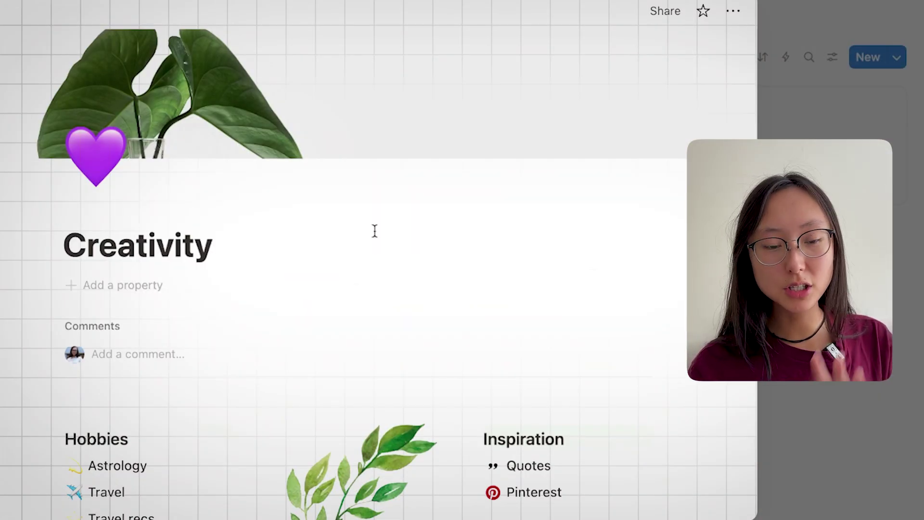
scroll(374, 231, "down", 3)
scroll(375, 231, "down", 1)
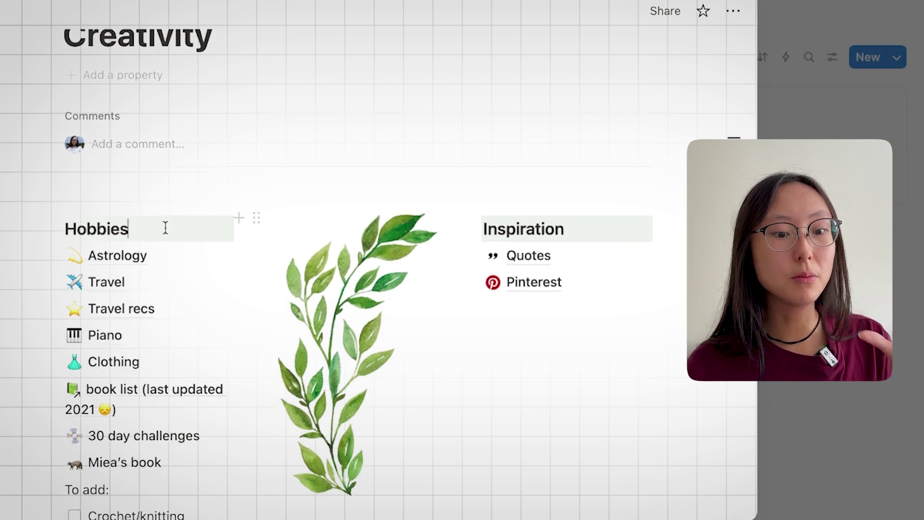
scroll(165, 231, "down", 4)
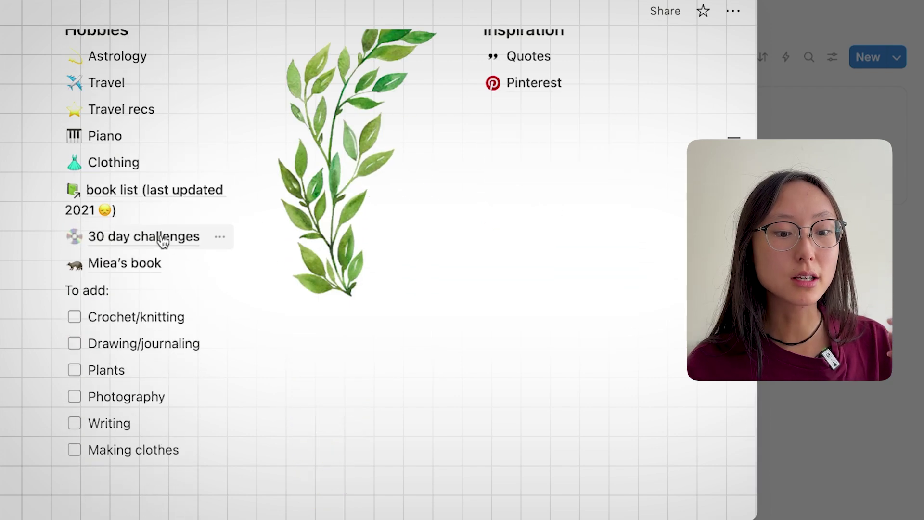
- Open the 30 day challenges page and browse its list of challenges
left_click(161, 234)
scroll(470, 267, "down", 1)
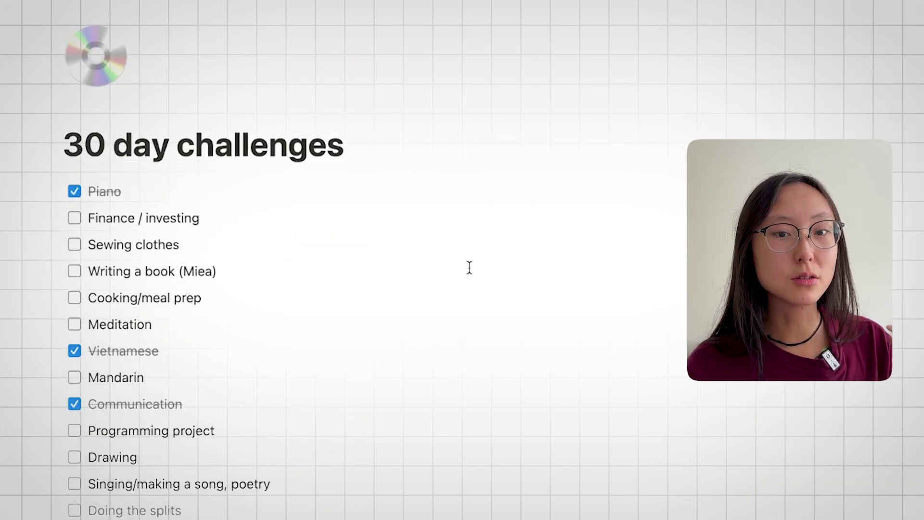
scroll(469, 268, "down", 2)
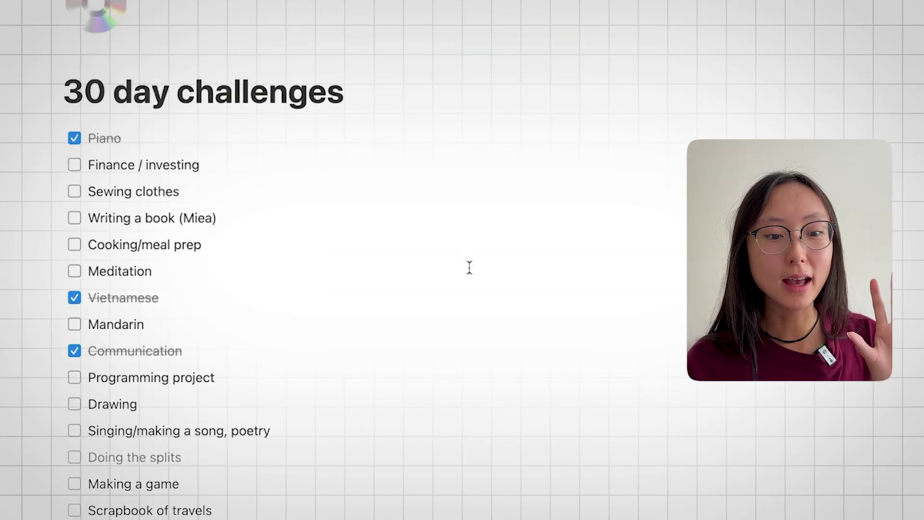
scroll(470, 266, "up", 2)
scroll(196, 210, "down", 15)
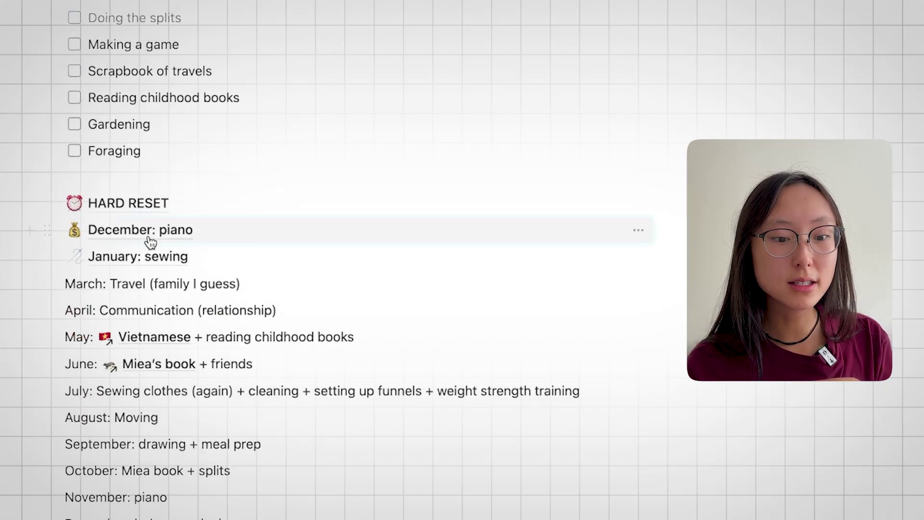
- View the December: piano challenge, then January: sewing, highlighting its sewing machine model name
left_click(175, 233)
scroll(479, 281, "down", 20)
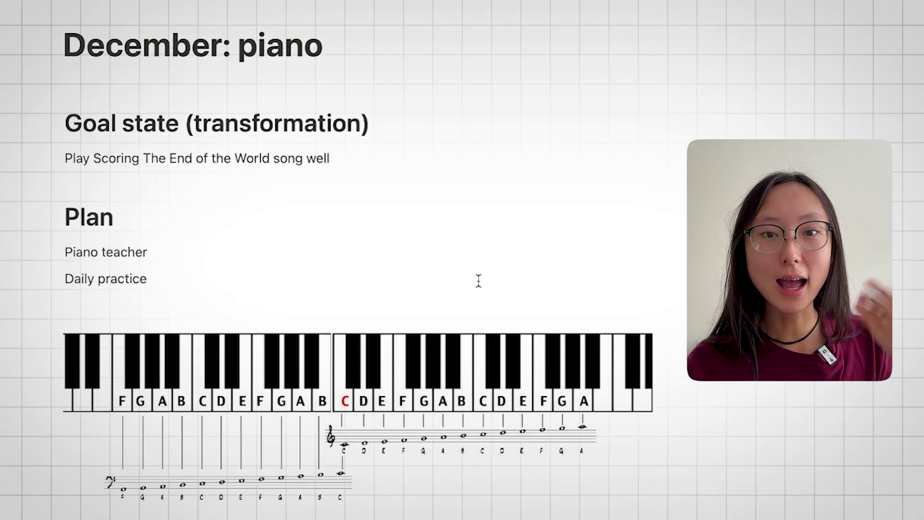
scroll(478, 286, "down", 10)
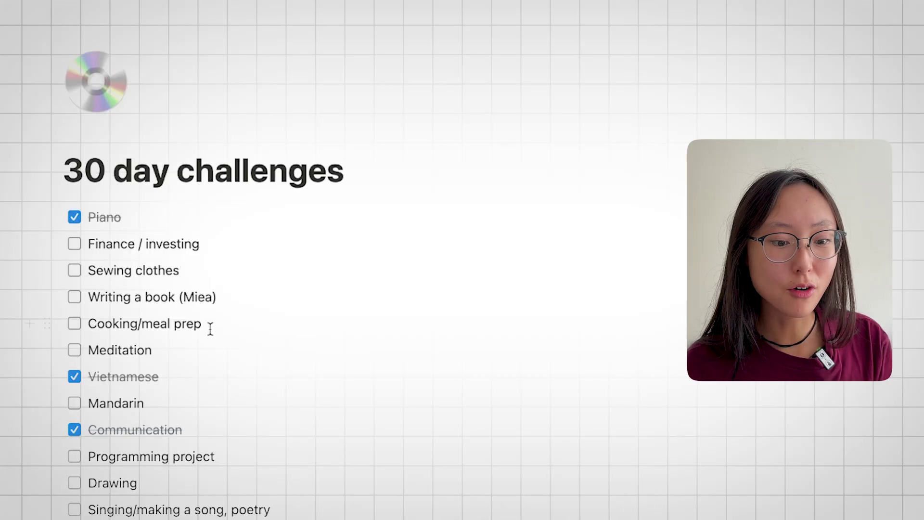
scroll(208, 328, "down", 8)
left_click(170, 410)
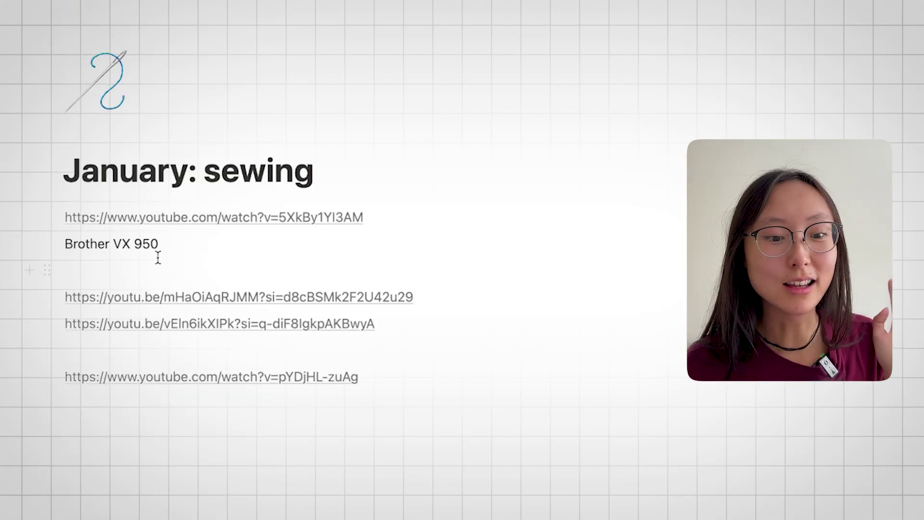
left_click_drag(162, 250, 72, 250)
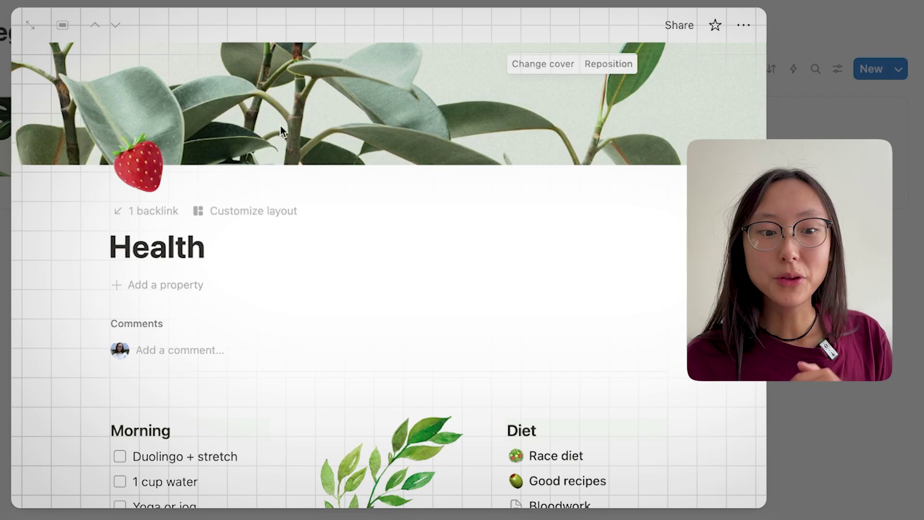
scroll(280, 128, "down", 7)
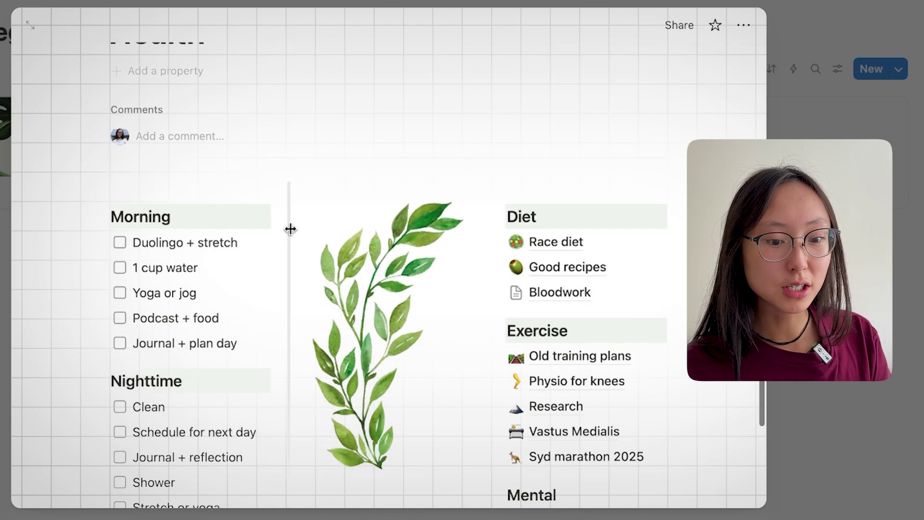